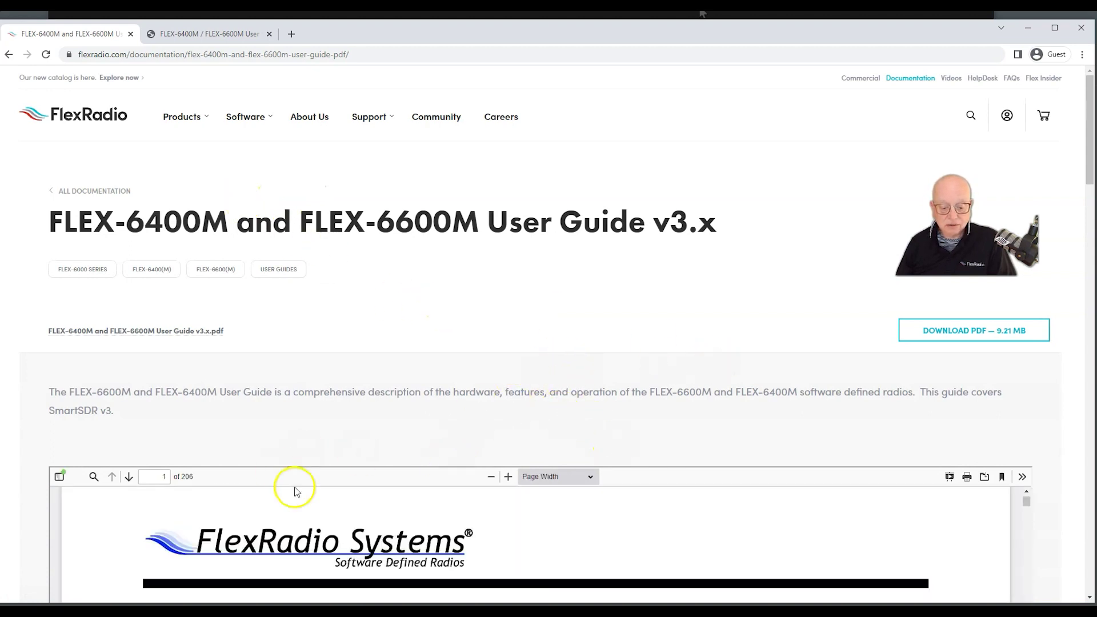
- Look over the FLEX-6400M and FLEX-6600M User Guide v3.x web page and find its PDF download
scroll(489, 390, "down", 1)
scroll(489, 389, "down", 6)
scroll(488, 392, "up", 8)
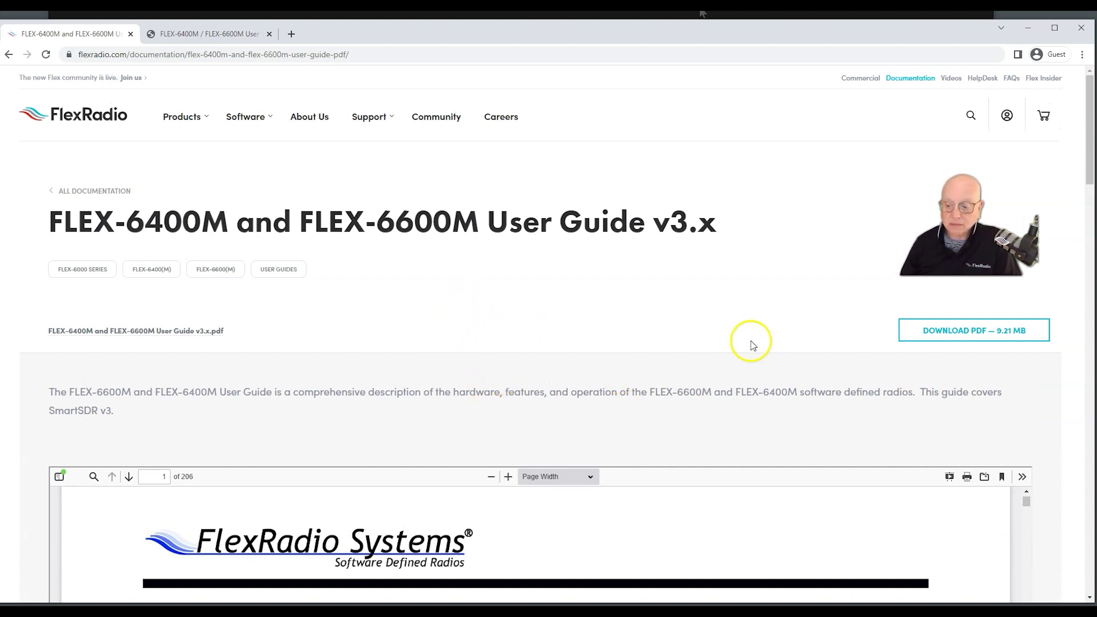
left_click(960, 338)
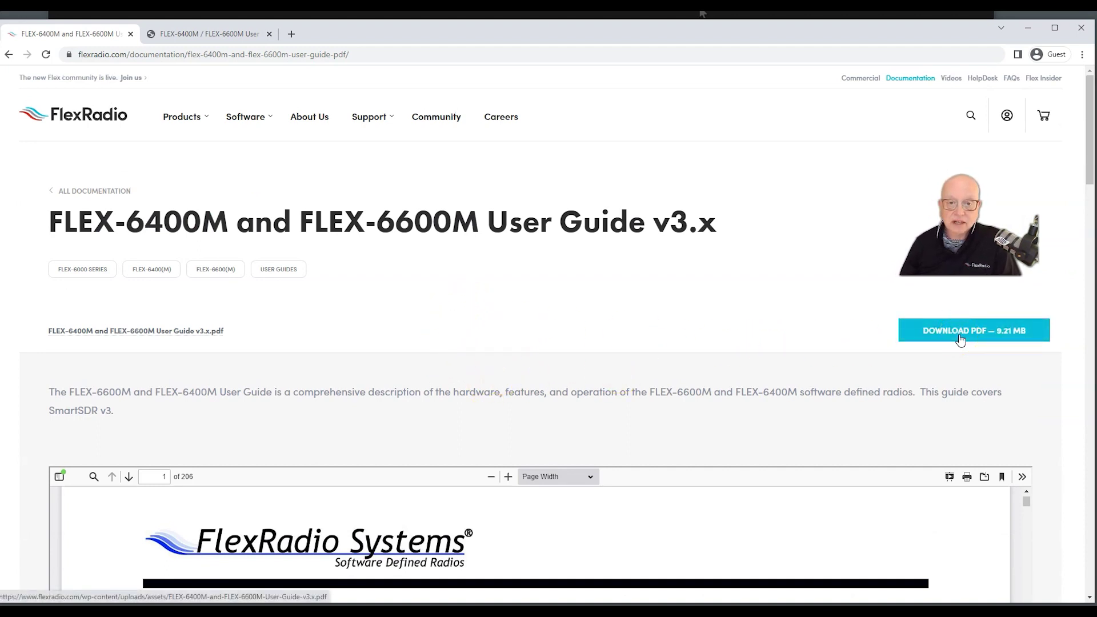
- Examine the front panel diagram and numbered component list on page 17 of the user guide PDF
left_click(226, 34)
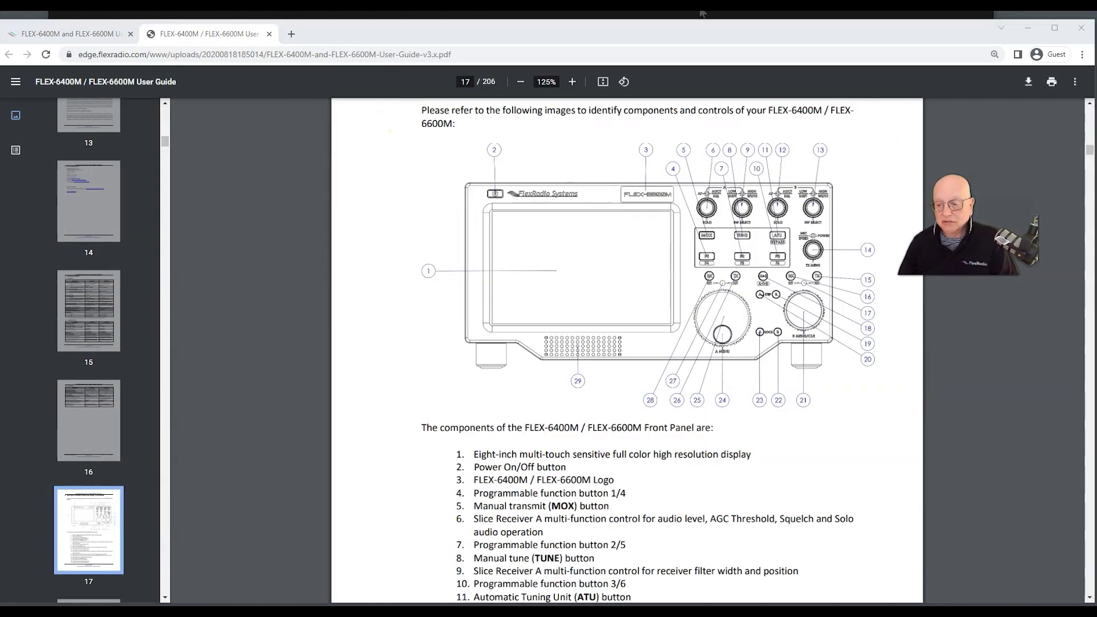
left_click(676, 391)
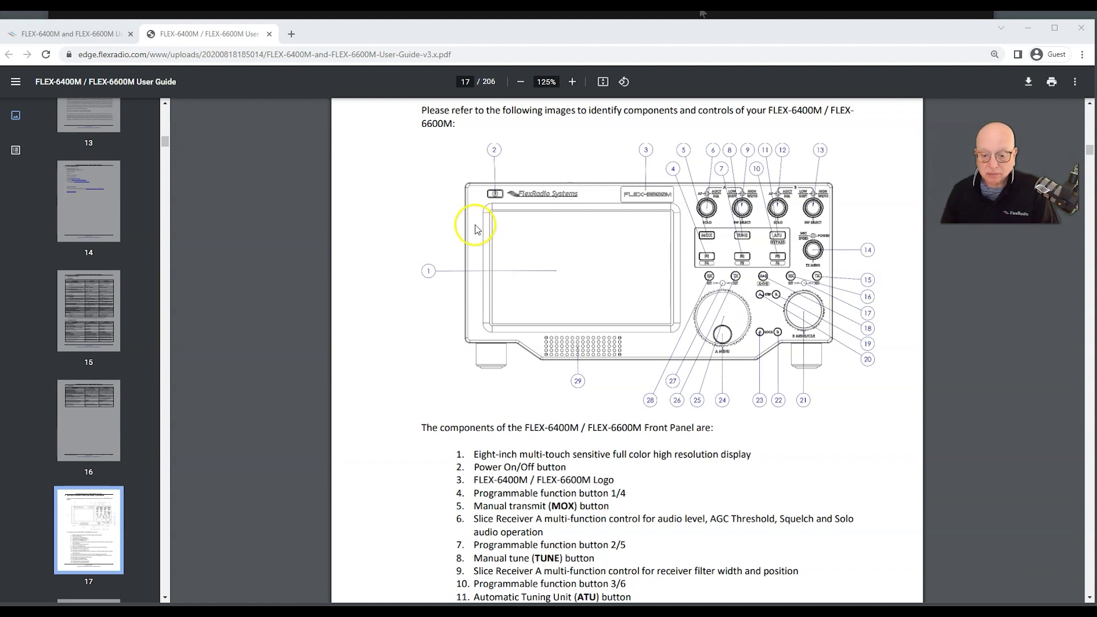
scroll(477, 237, "down", 5)
scroll(437, 268, "up", 1, "ctrl")
scroll(437, 269, "down", 5)
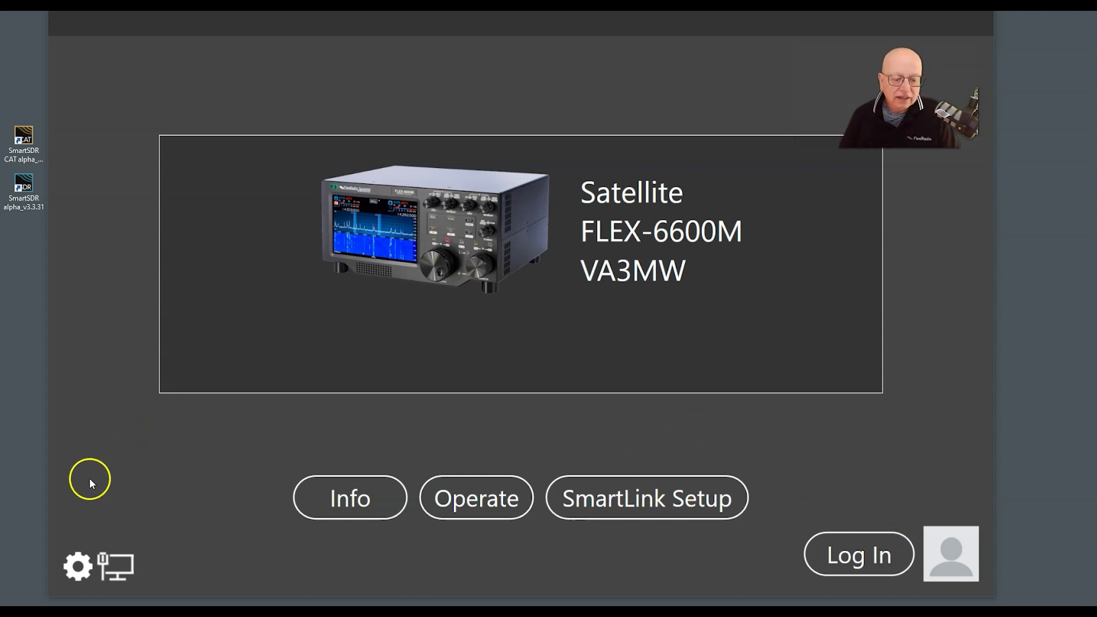
- Toggle auto-connecting to the last radio at startup on and off again, and return to the radio selection
left_click(78, 566)
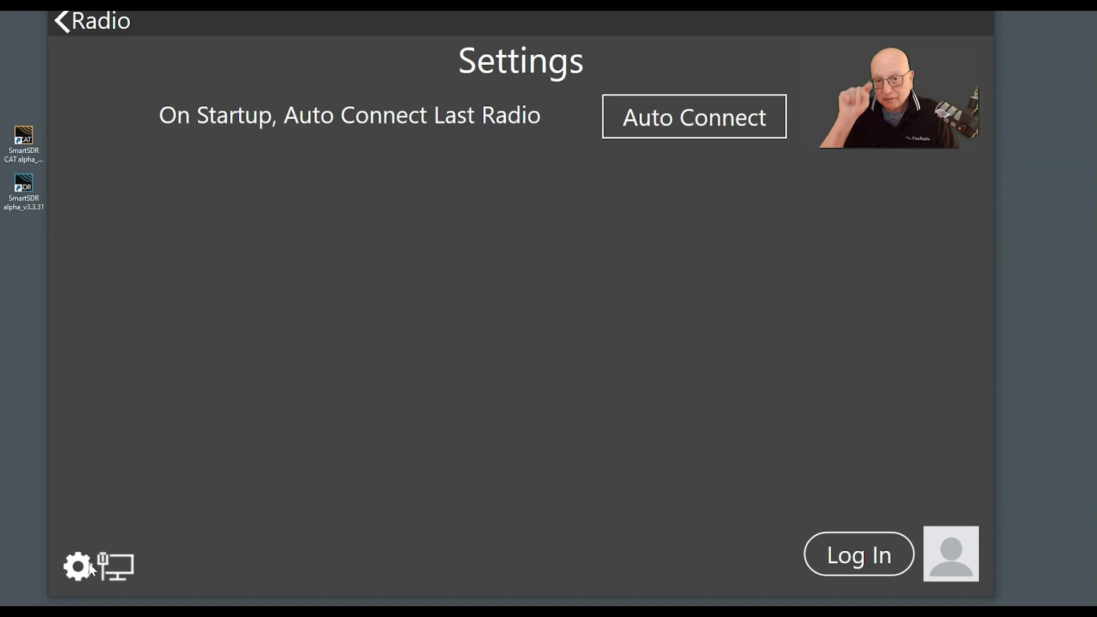
left_click(84, 377)
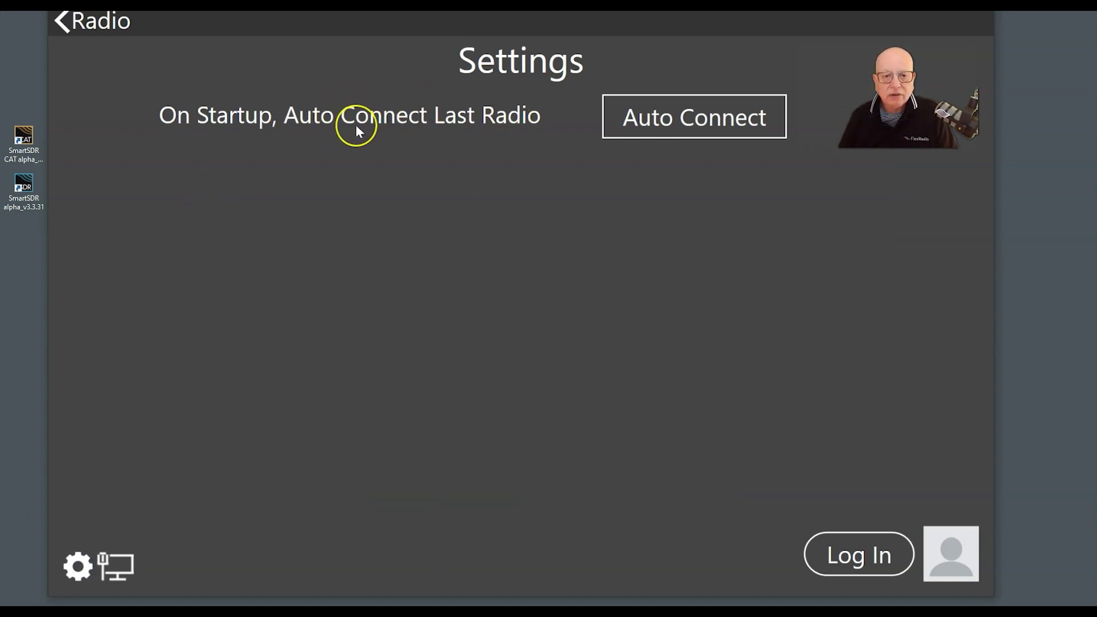
left_click(656, 109)
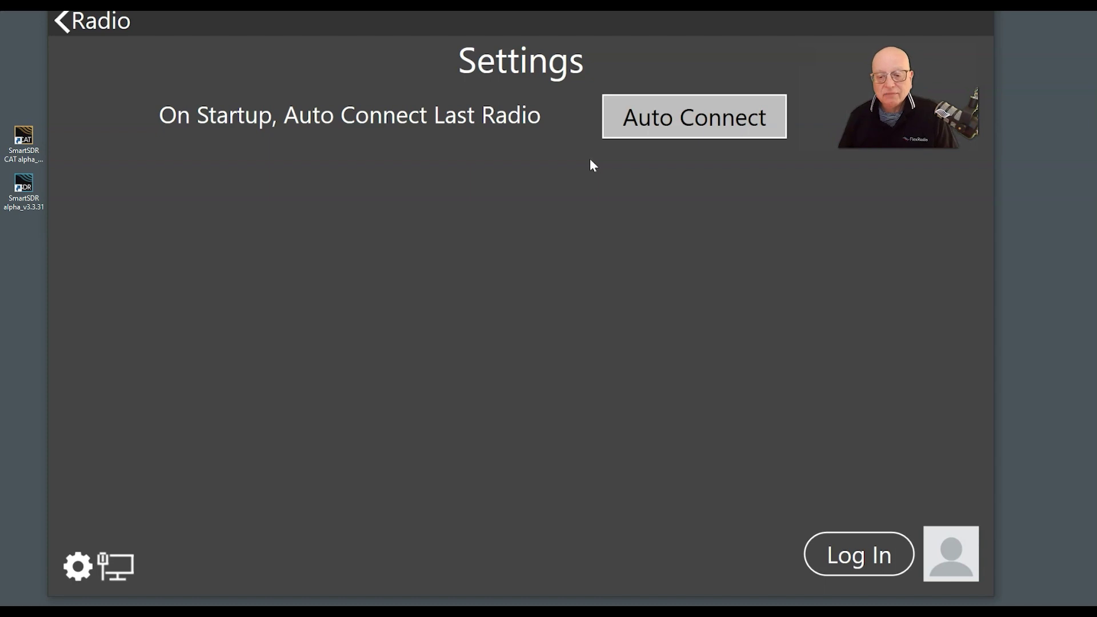
left_click(731, 123)
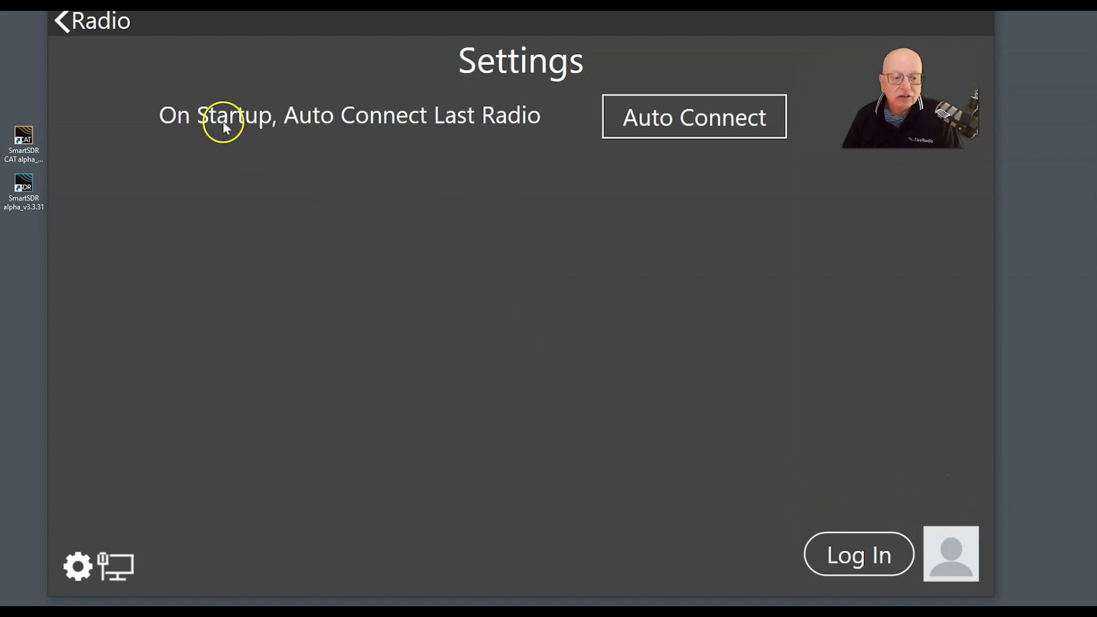
left_click(61, 23)
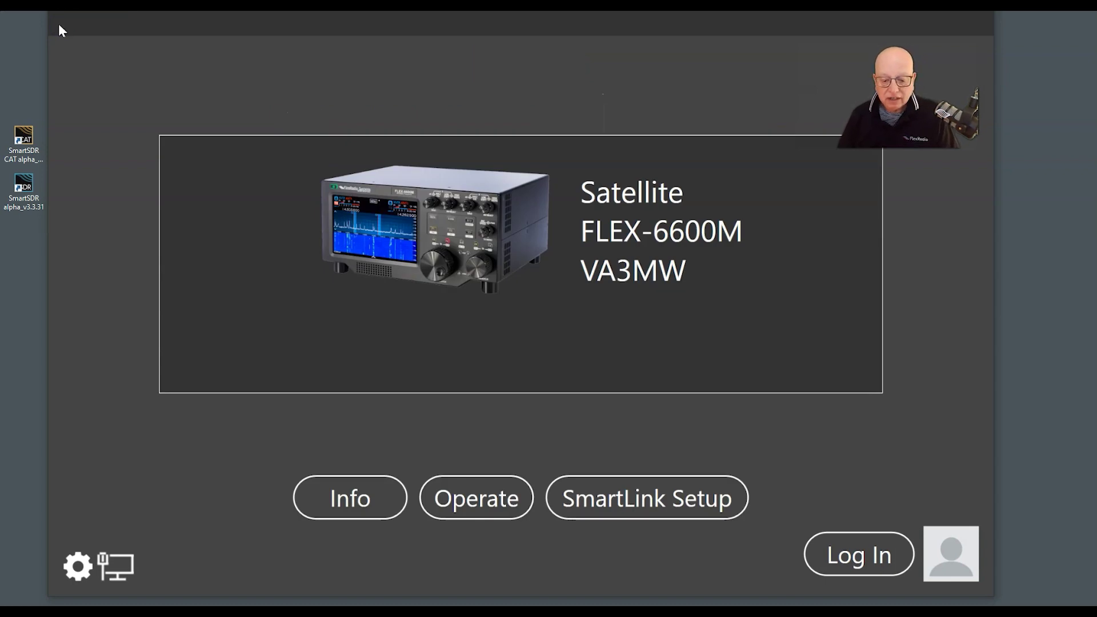
- View the FLEX-6600M's information and select software version v3.3.29 for operating the radio
left_click(346, 483)
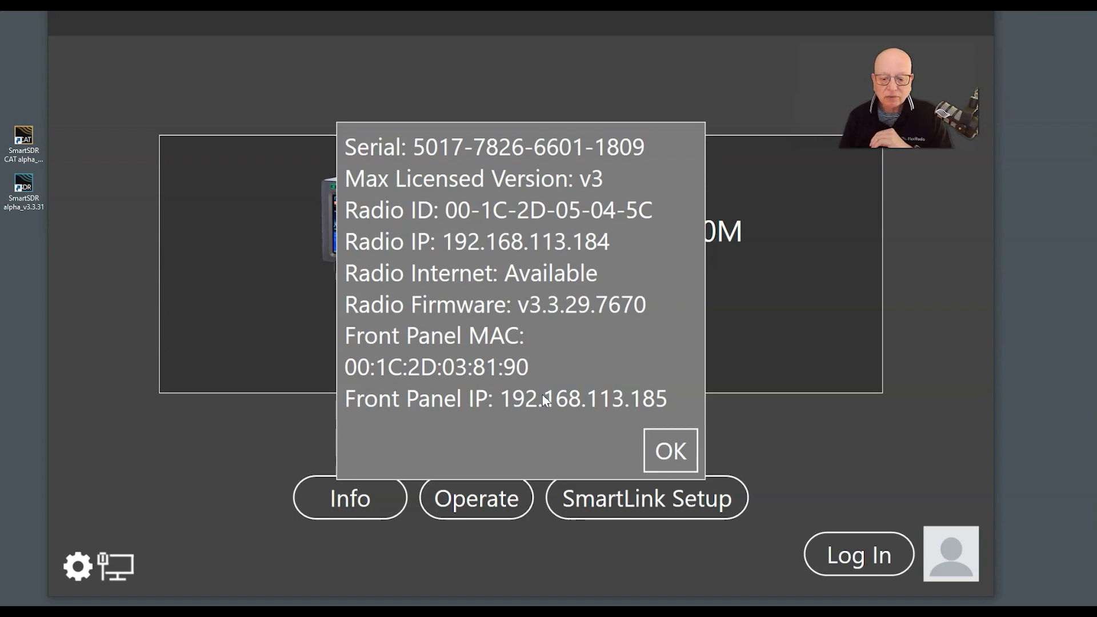
left_click(663, 442)
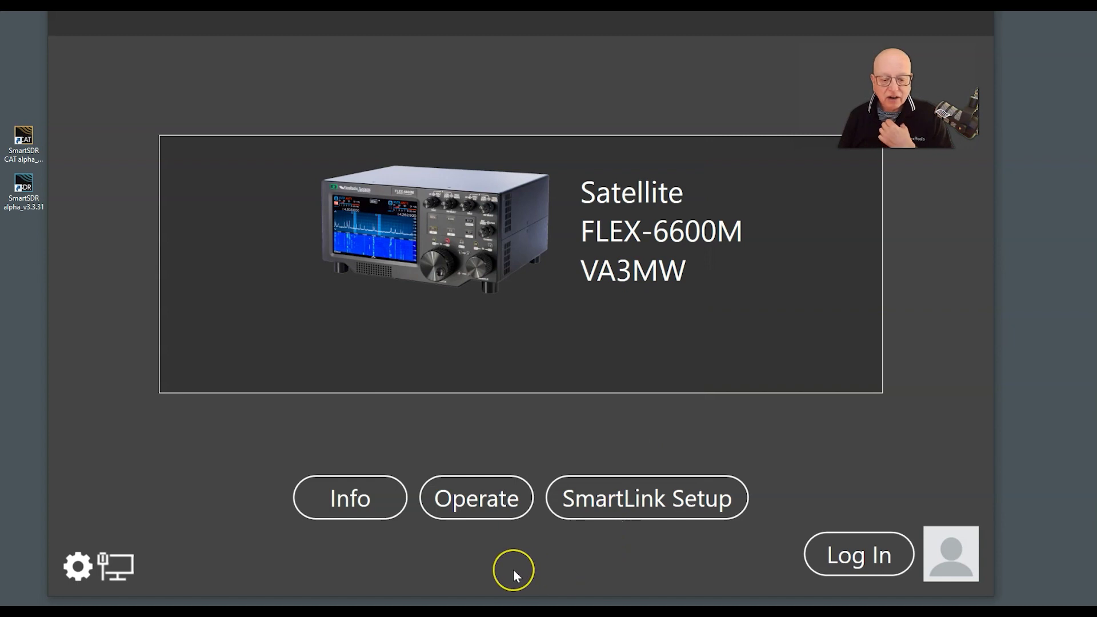
left_click(465, 501)
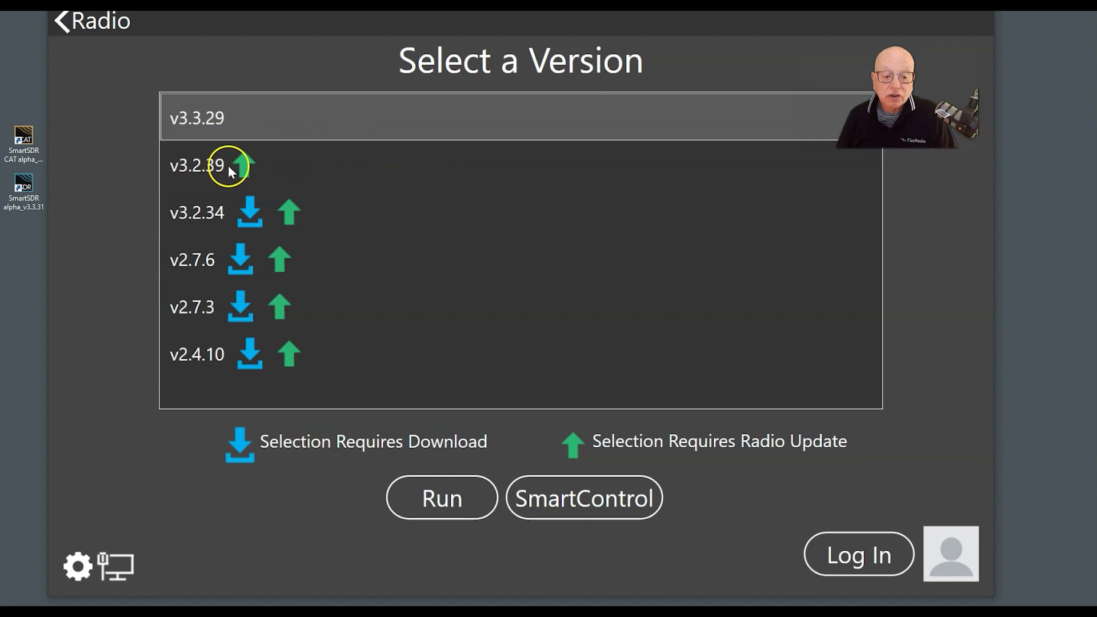
left_click(287, 169)
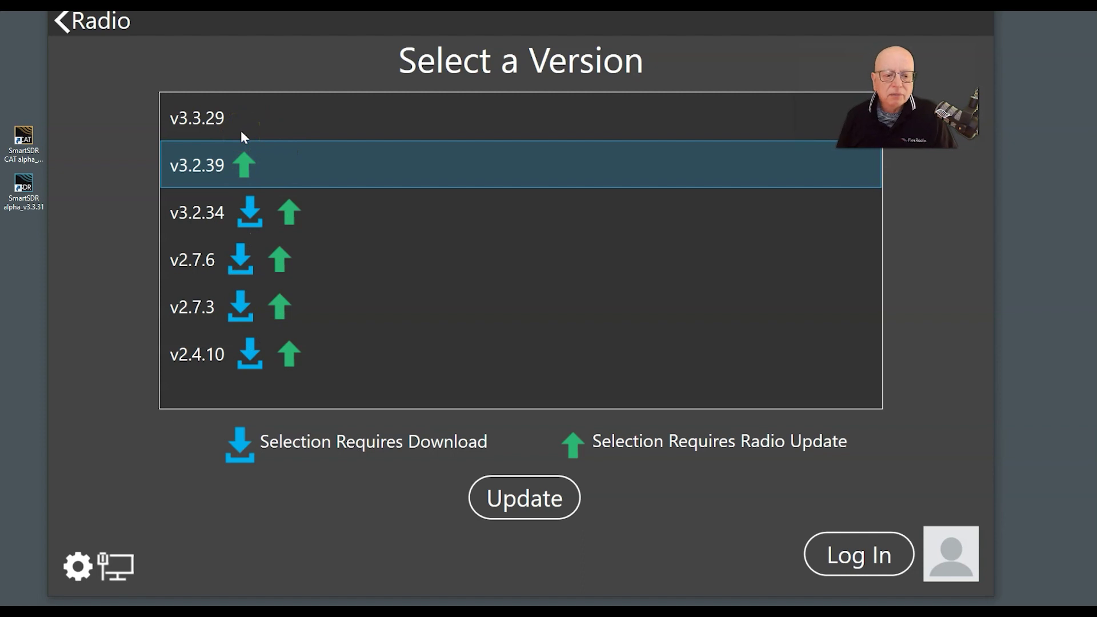
left_click(217, 116)
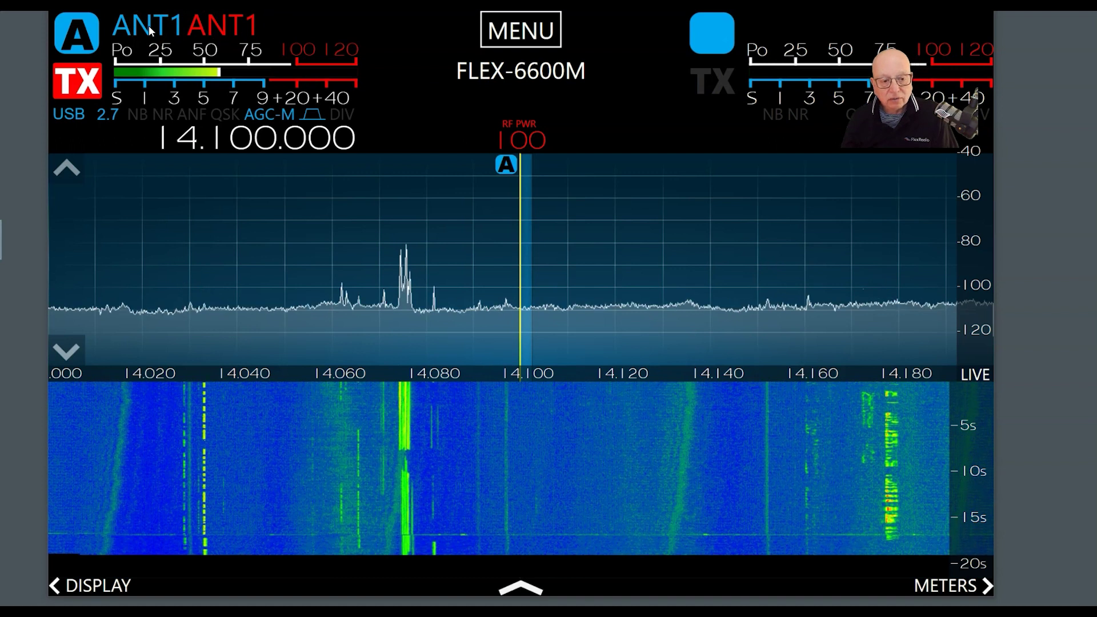
- Switch slice A's receive antenna to RX A and back to ANT1, keeping ANT1 for transmit
left_click(170, 25)
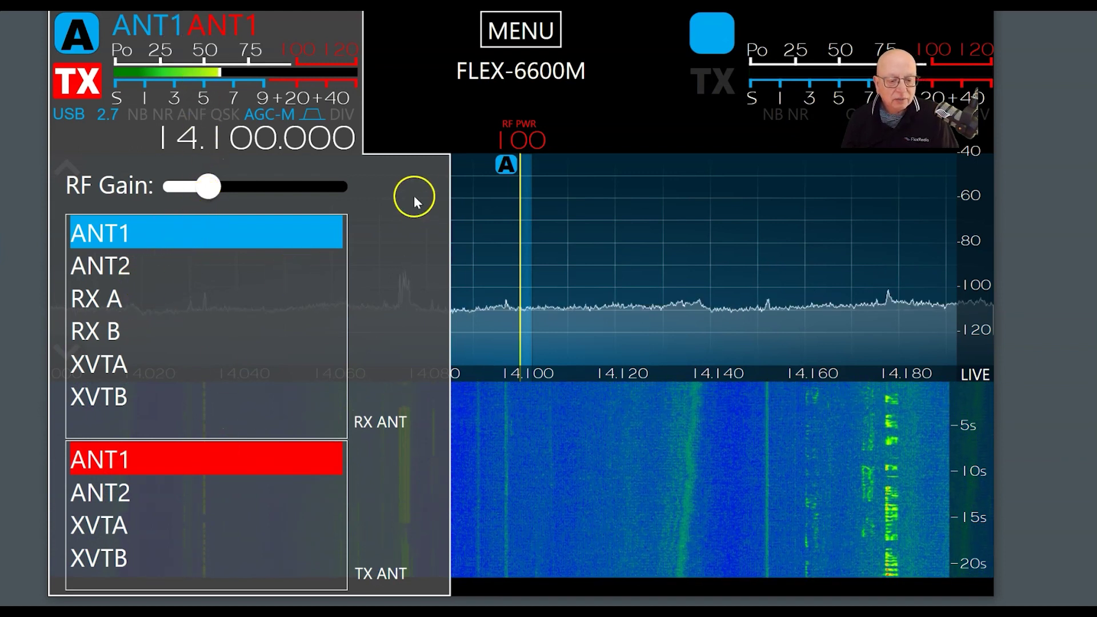
left_click(109, 299)
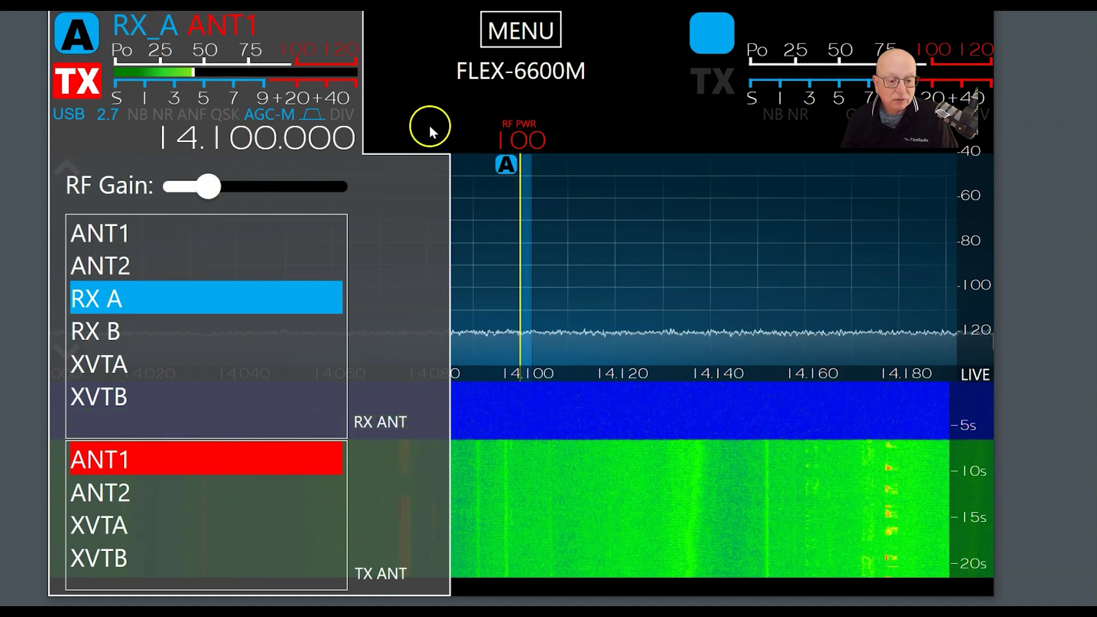
left_click(100, 242)
left_click(385, 105)
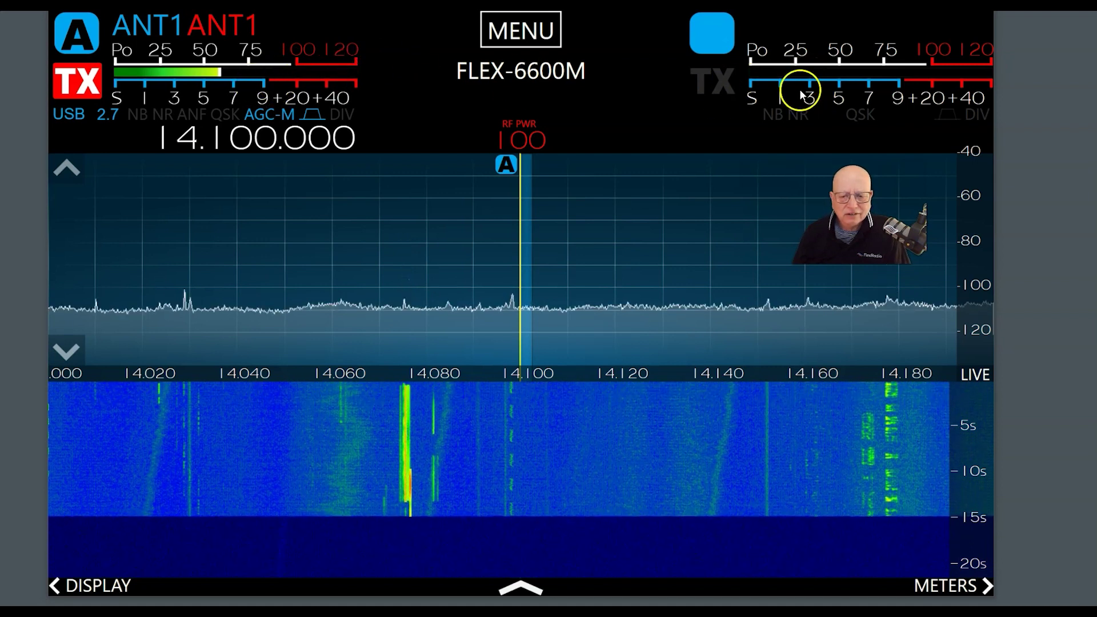
- Cycle the second slice's upper meter through SWR, Level, Compression, ALC and Po, leaving it on Level
left_click(825, 77)
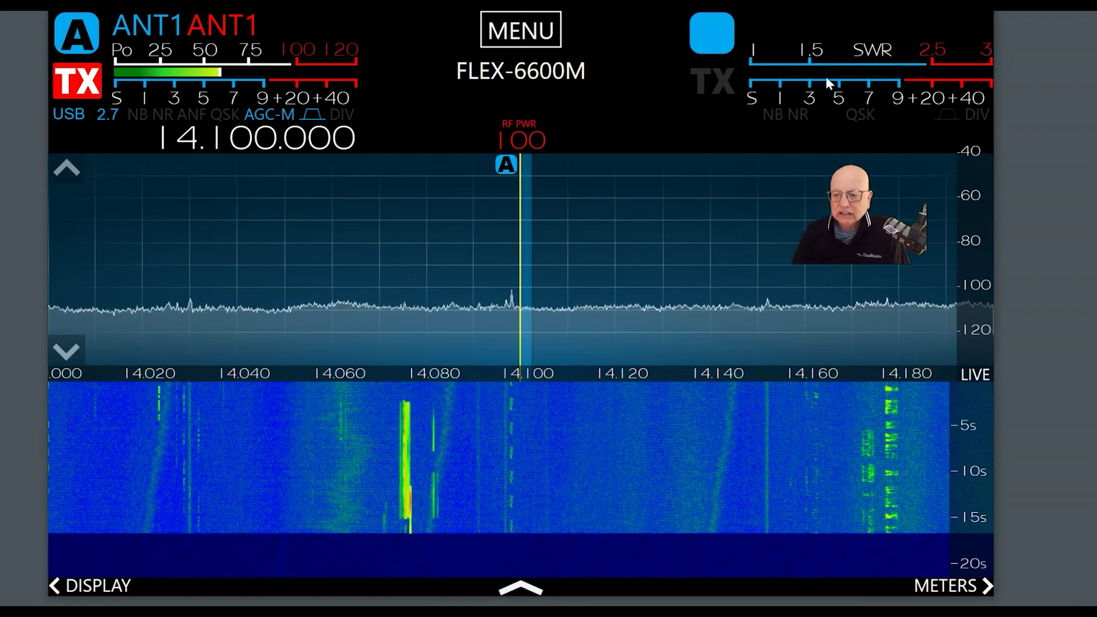
left_click(878, 64)
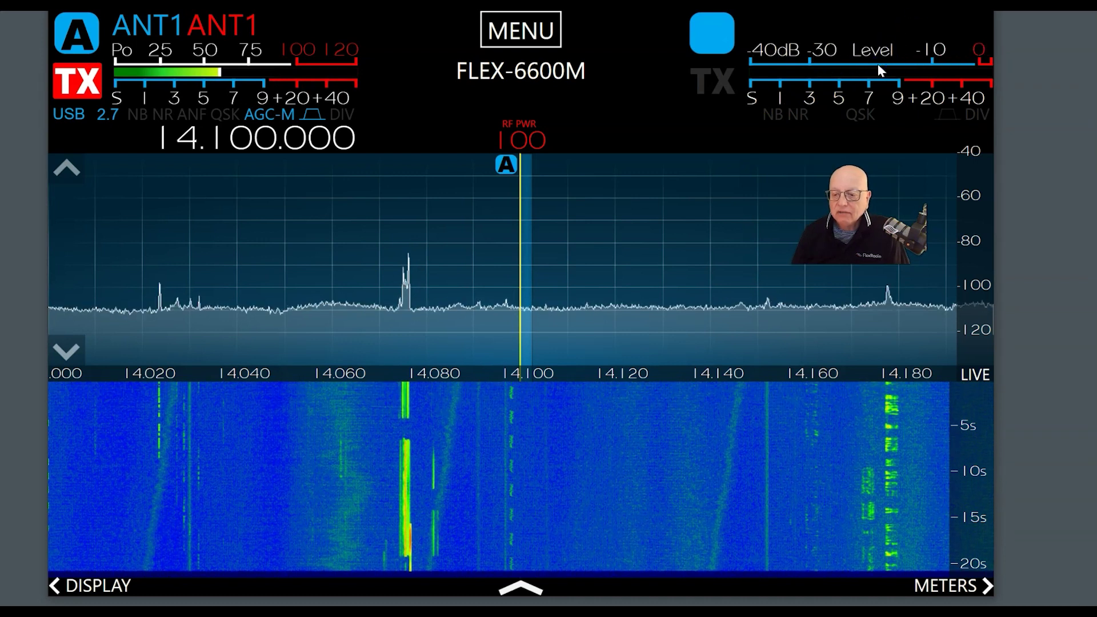
left_click(878, 63)
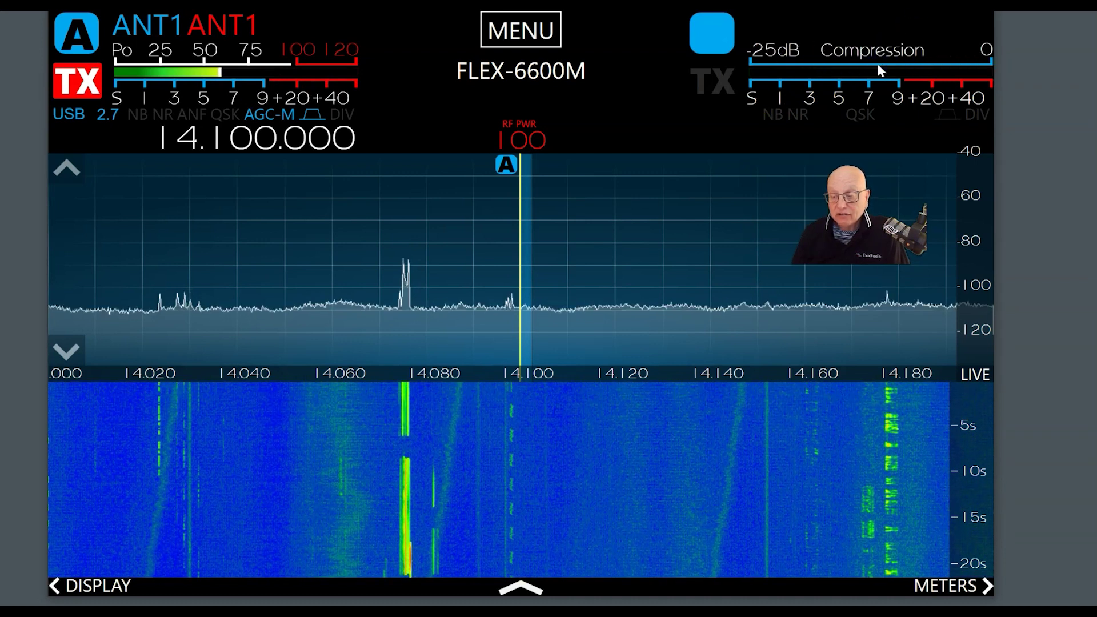
left_click(877, 63)
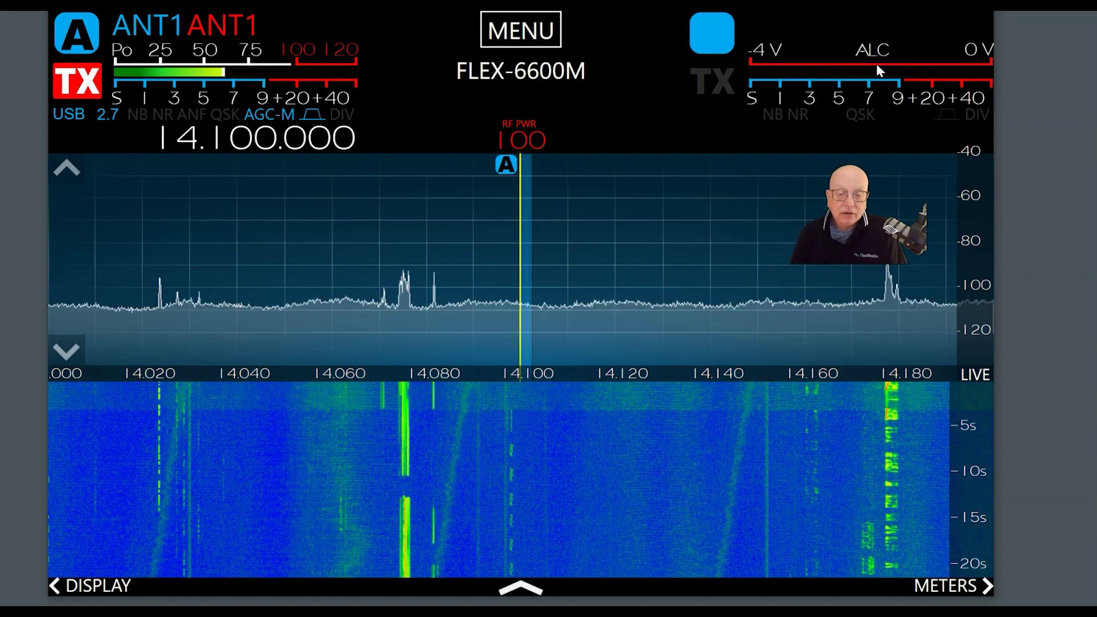
left_click(877, 65)
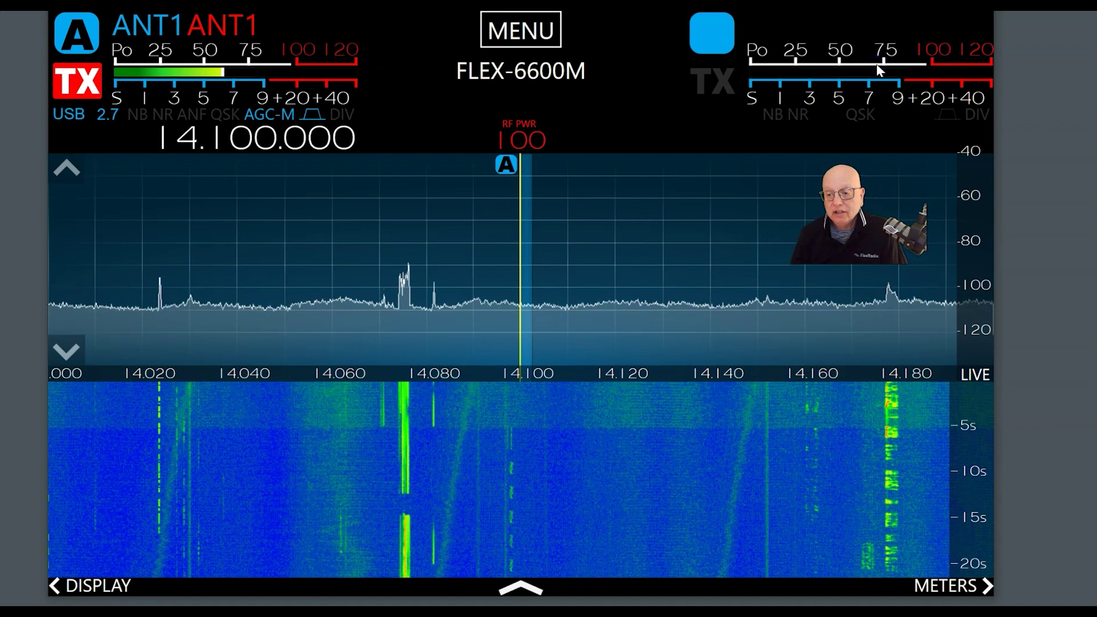
left_click(878, 67)
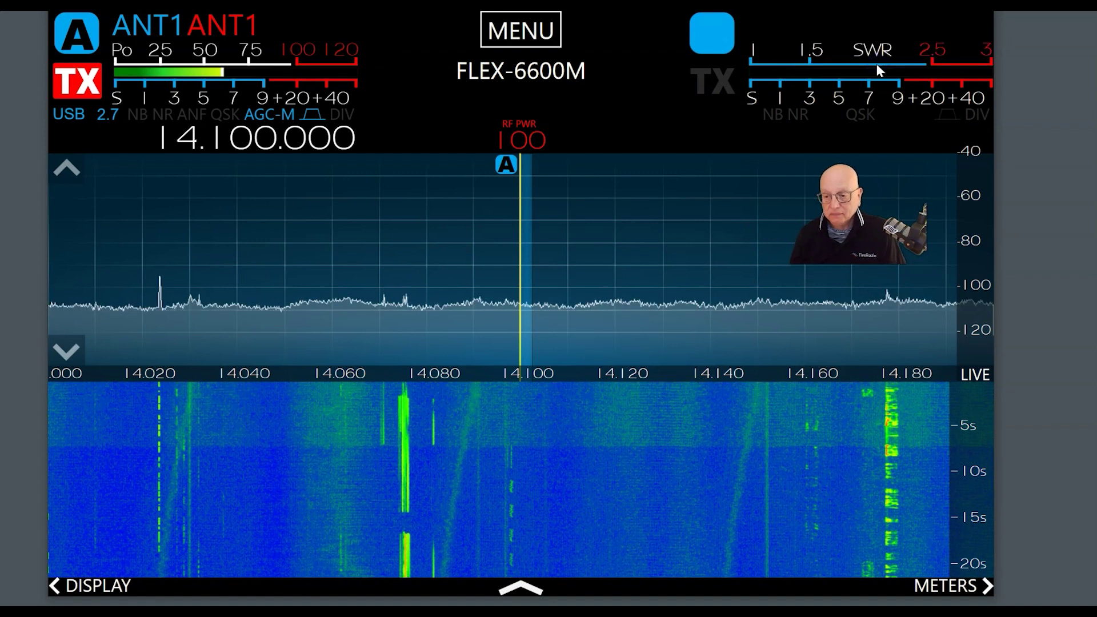
left_click(878, 69)
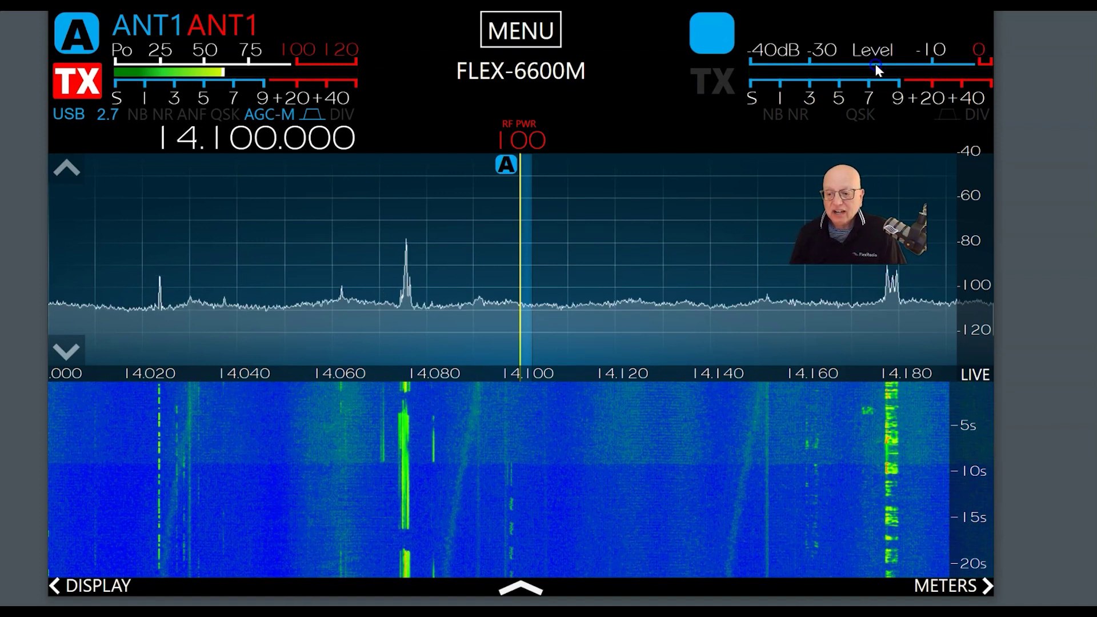
left_click(876, 65)
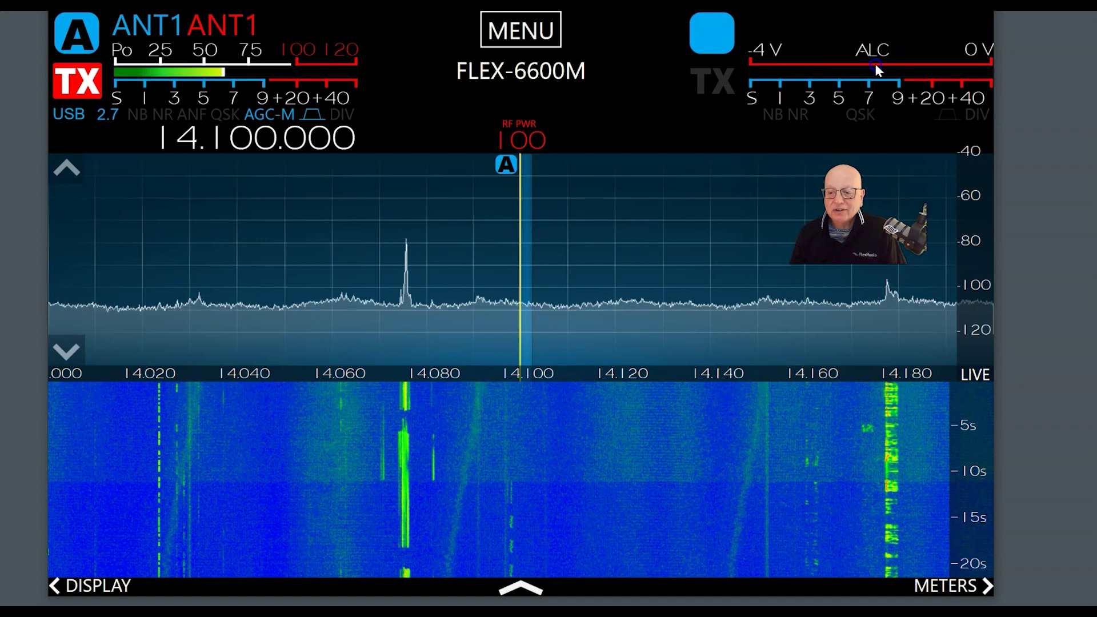
left_click(876, 65)
left_click(876, 65)
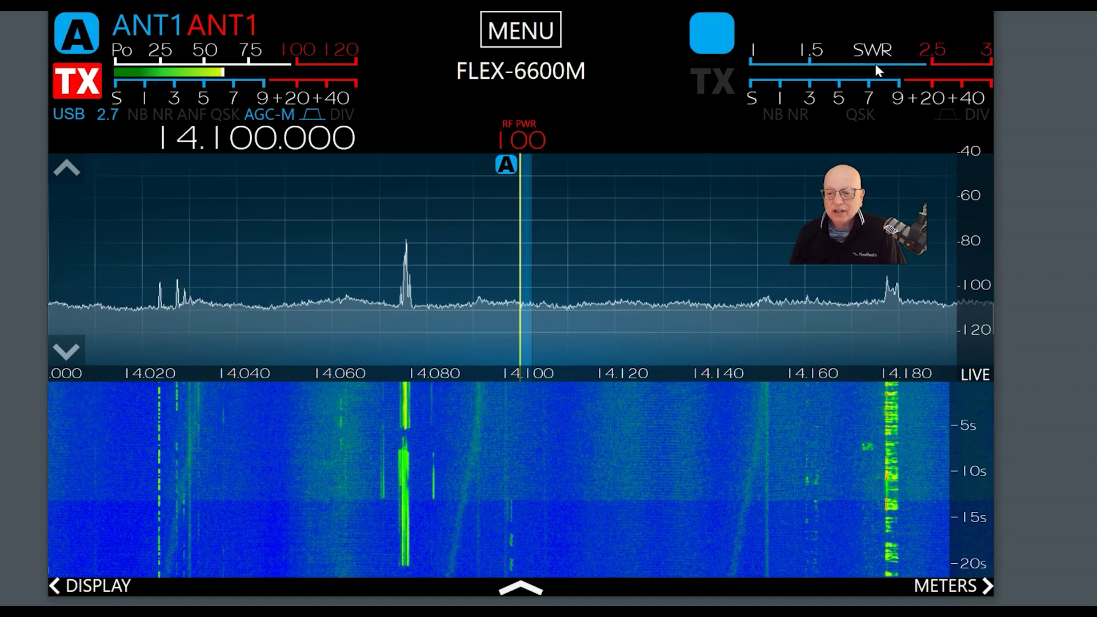
left_click(876, 65)
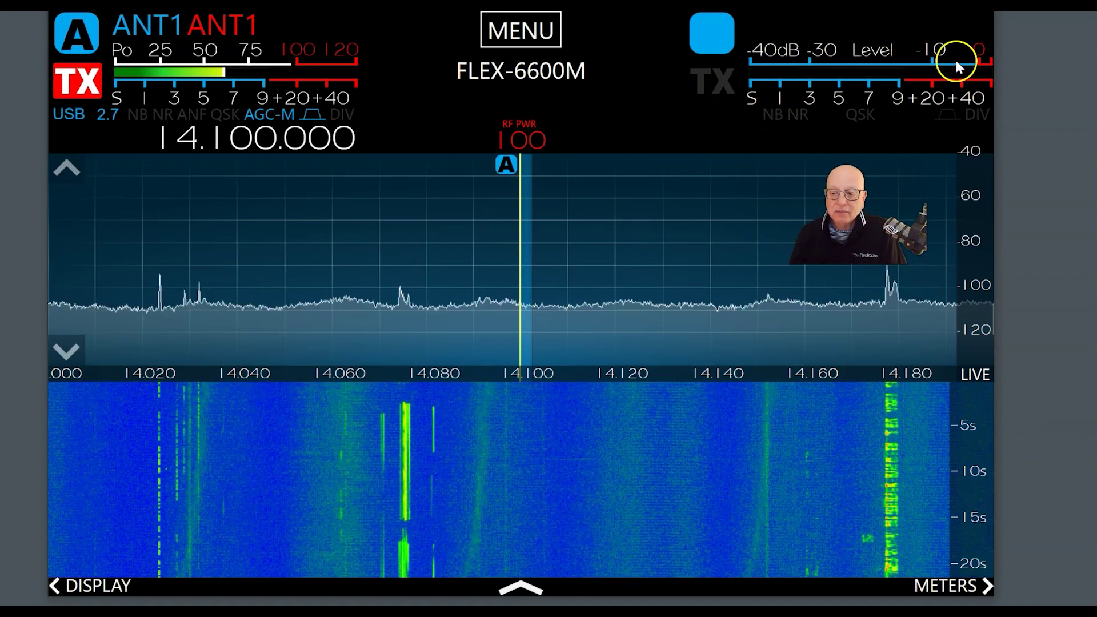
- Look at the radio's Front Panel settings page and return to the spectrum display
left_click(534, 33)
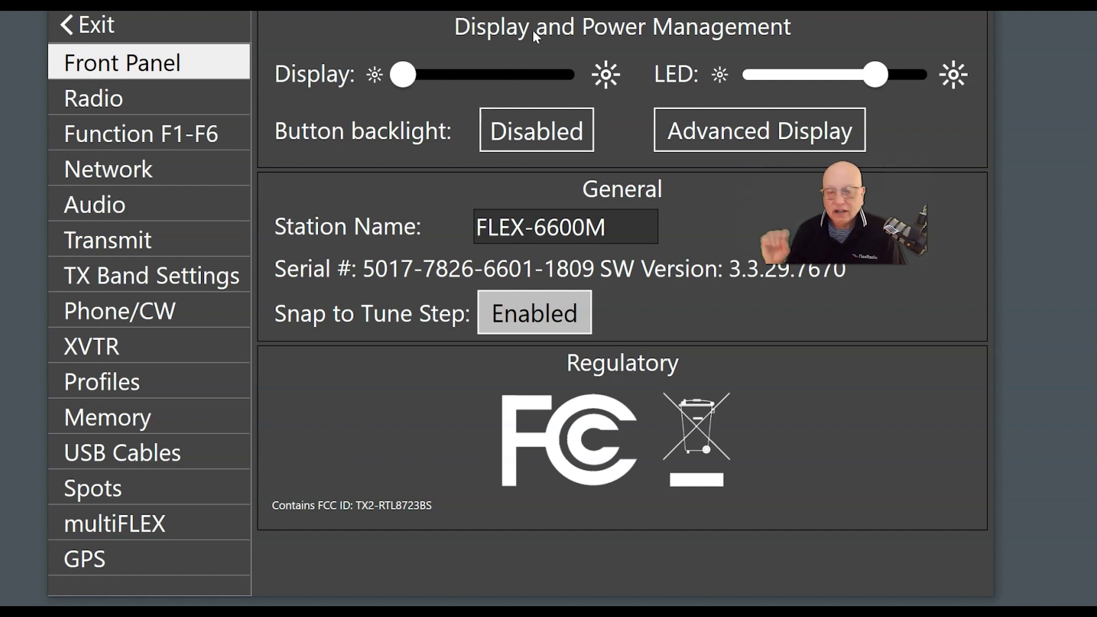
left_click(96, 26)
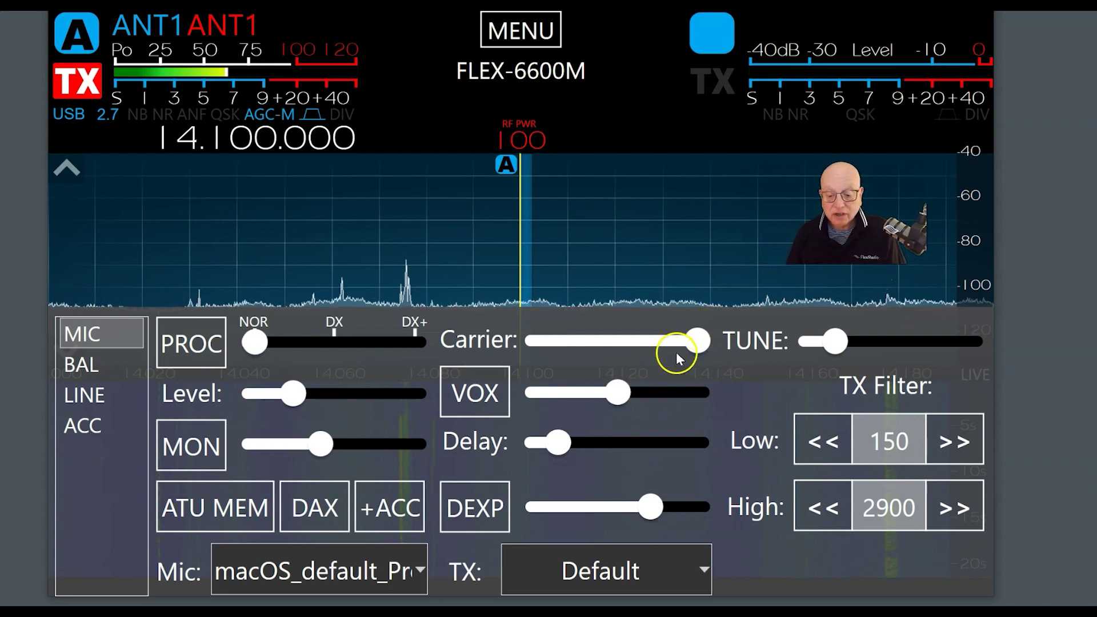
- Apply the RadioSport DX M208 microphone profile, switch off the speech processor (PROC) and close the transmit controls
left_click(181, 348)
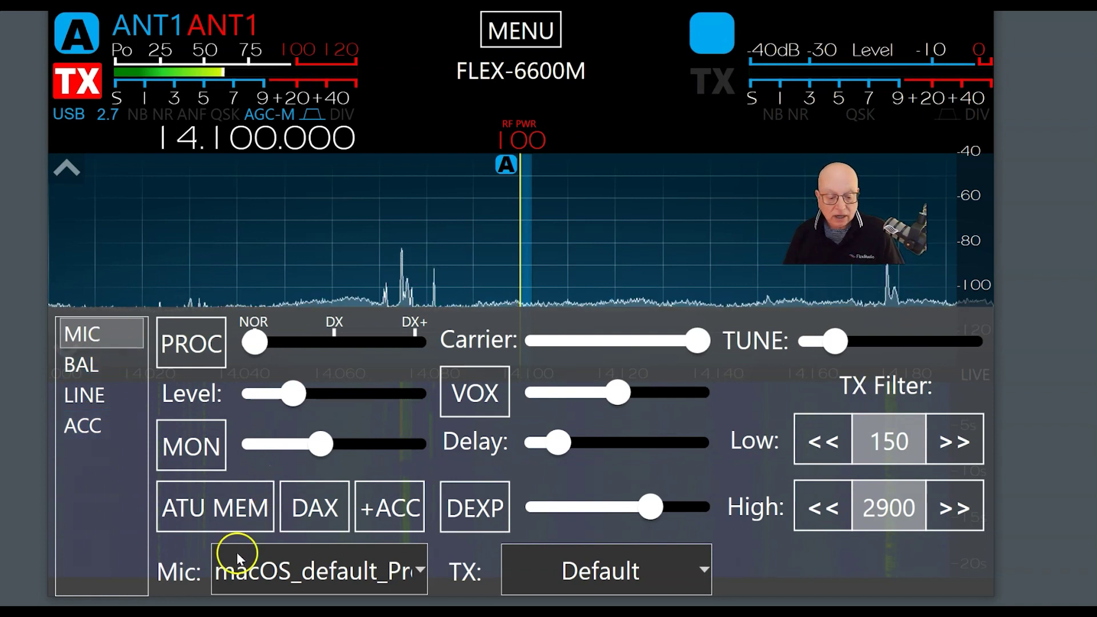
left_click(259, 571)
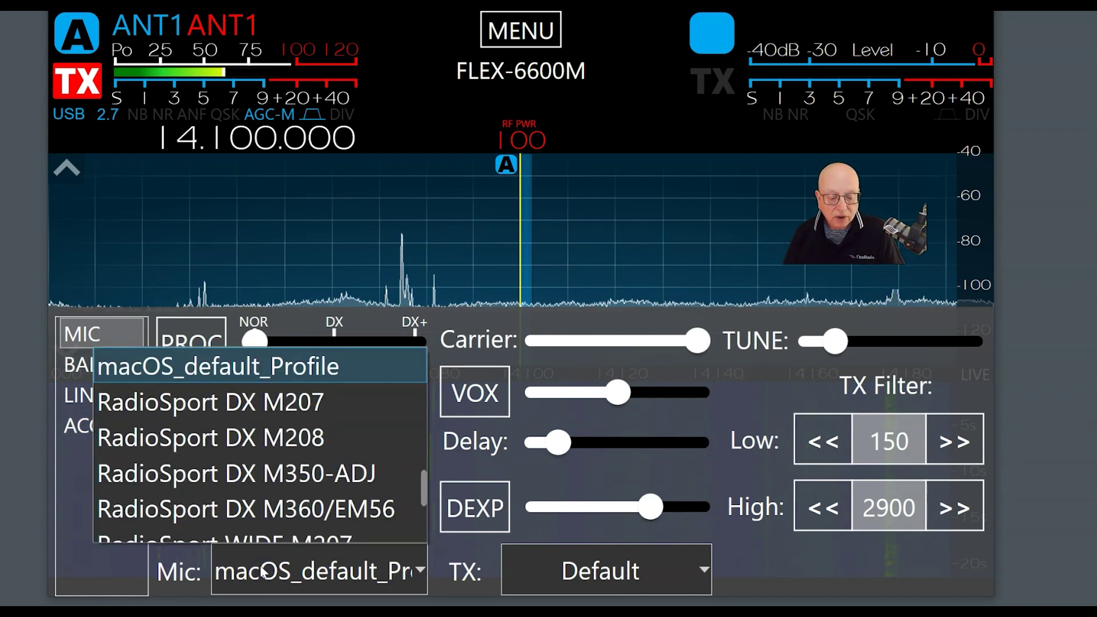
scroll(414, 468, "down", 1)
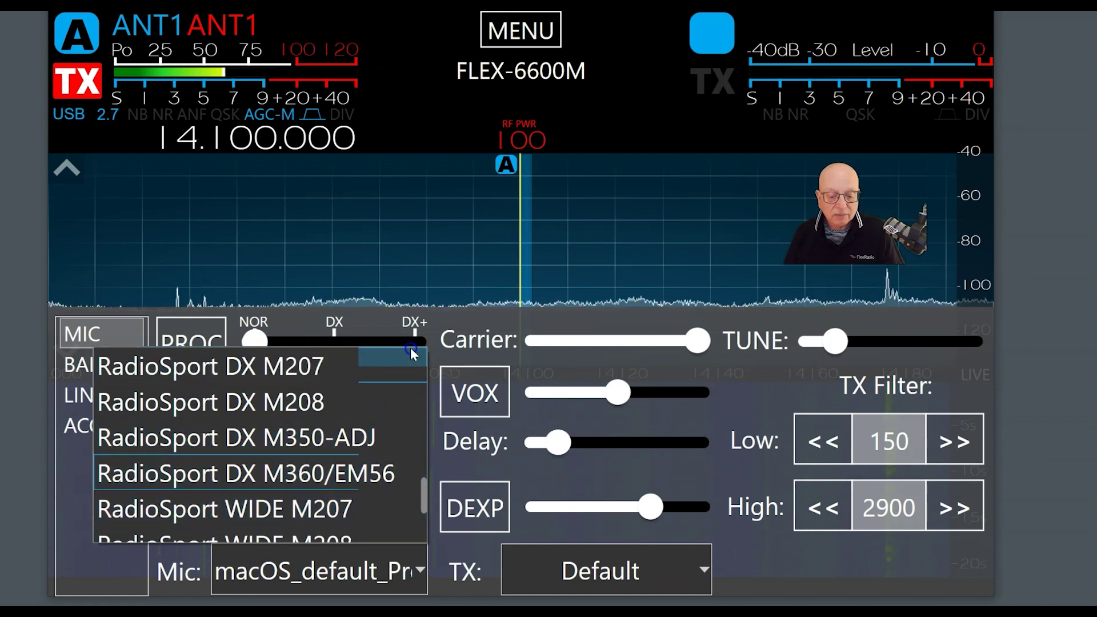
left_click(280, 418)
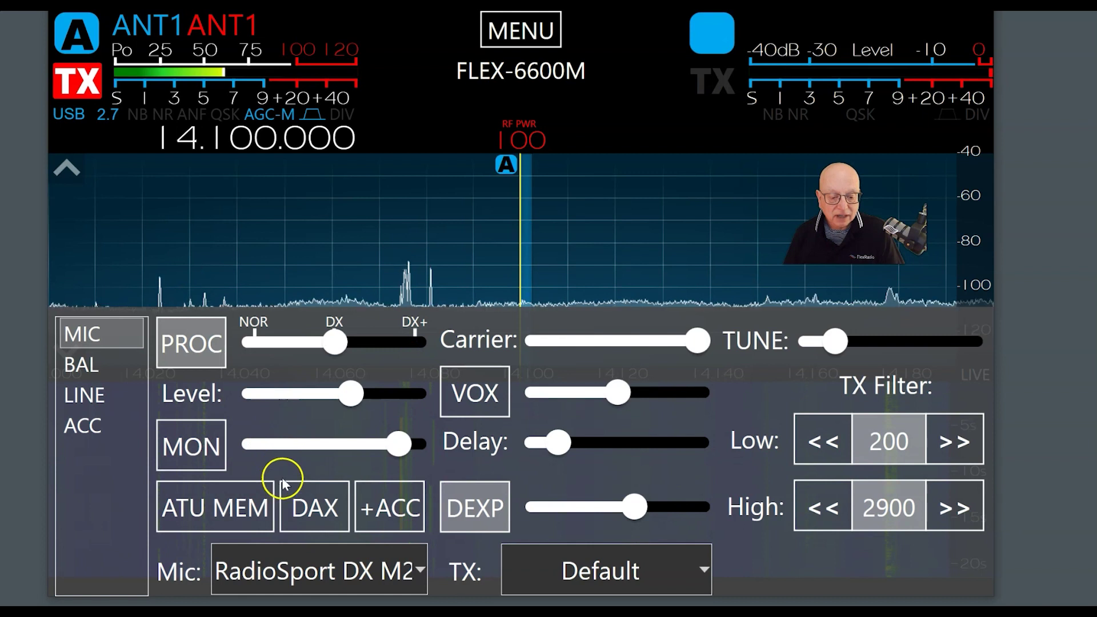
left_click(200, 338)
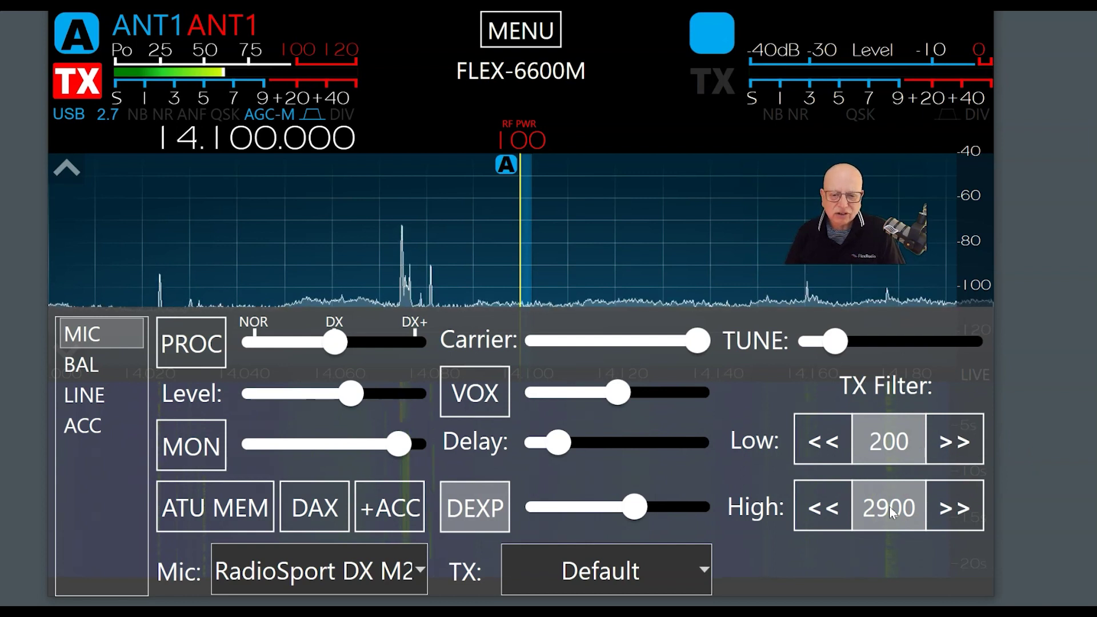
left_click(605, 264)
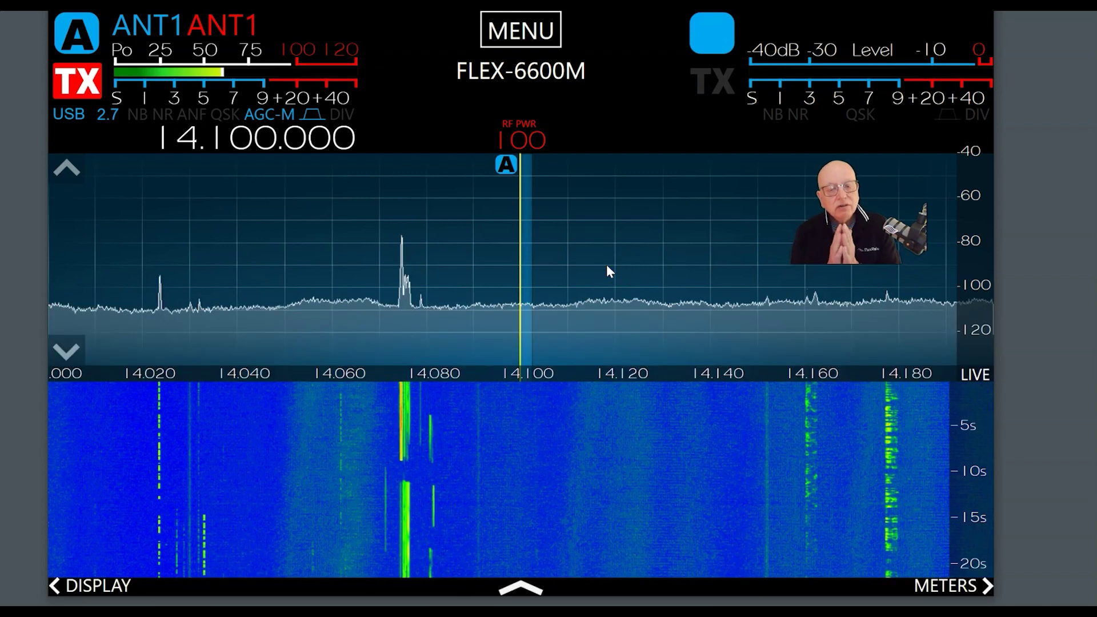